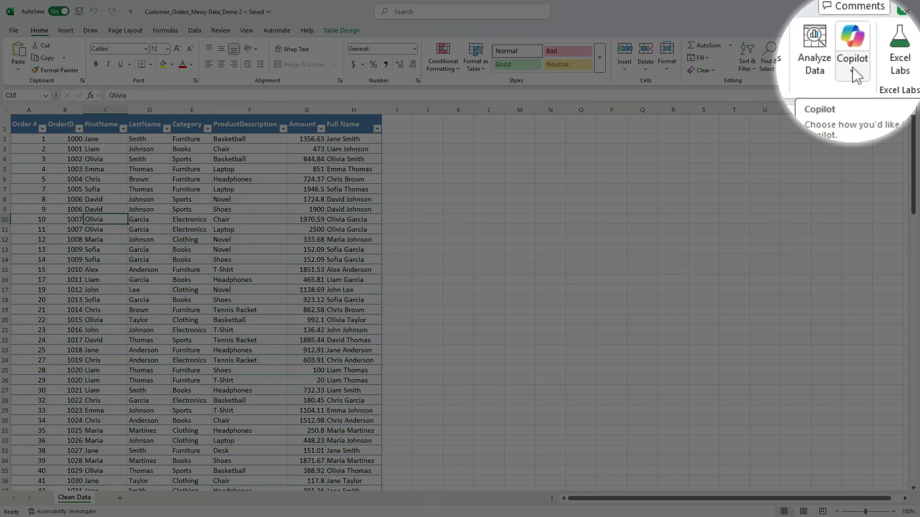
Step: Open the Copilot pane through the Copilot dropdown's App Skills option
{"action": "left_click", "coordinate": [853, 71]}
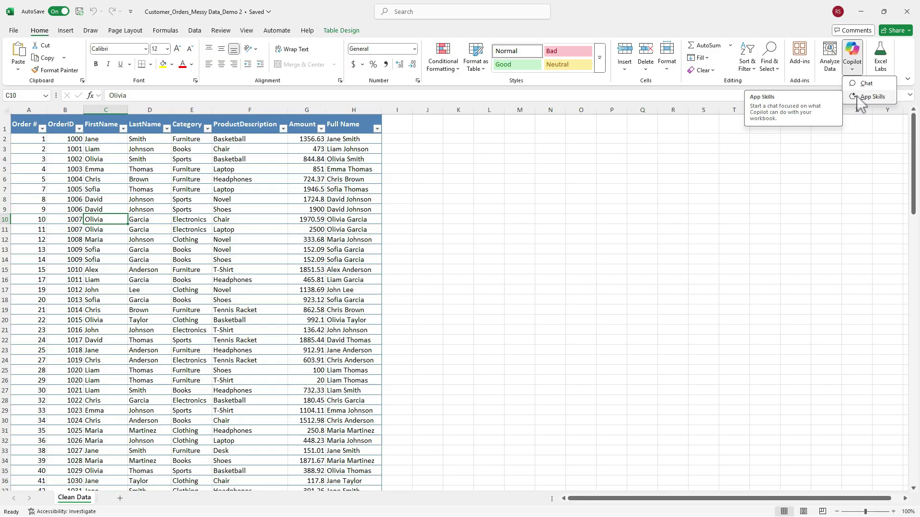
{"action": "left_click", "coordinate": [858, 98]}
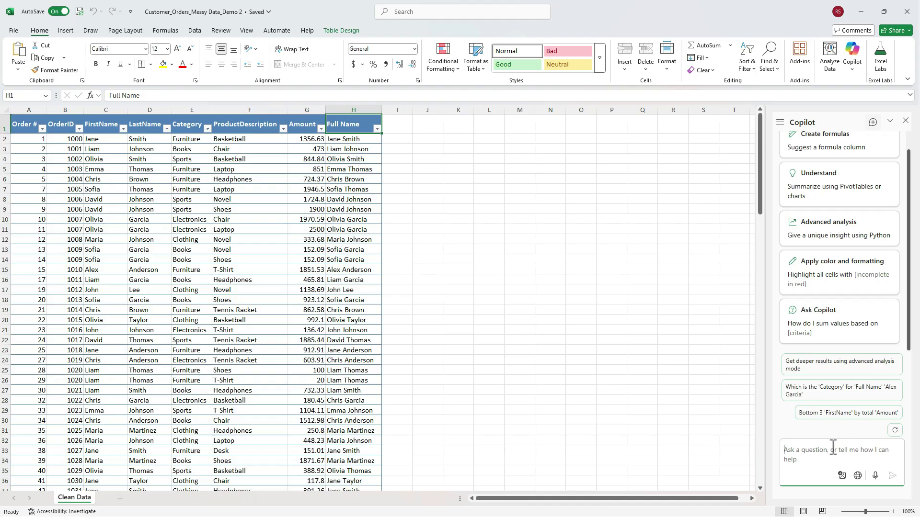
Step: Have Copilot total Amount by category with a bar chart, placed on new Sheet5
{"action": "type", "text": "summarize"}
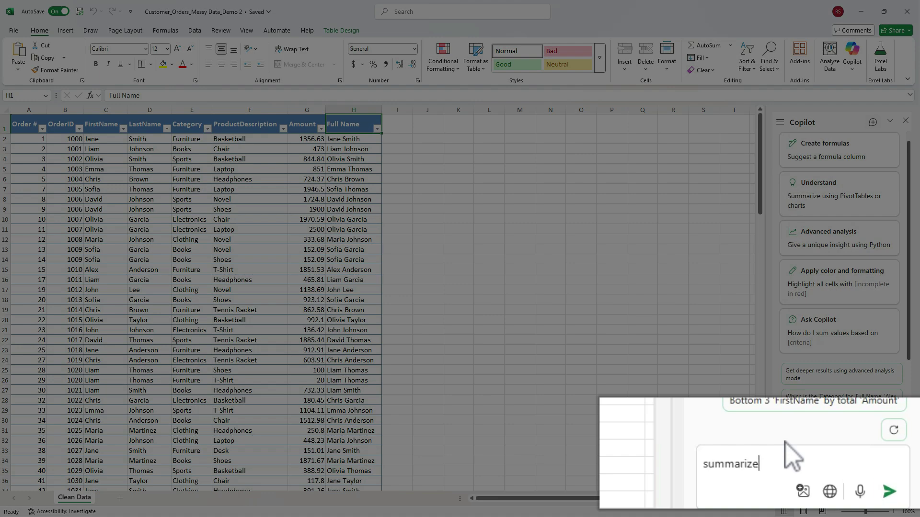
{"action": "type", "text": " total amount by category and creat"}
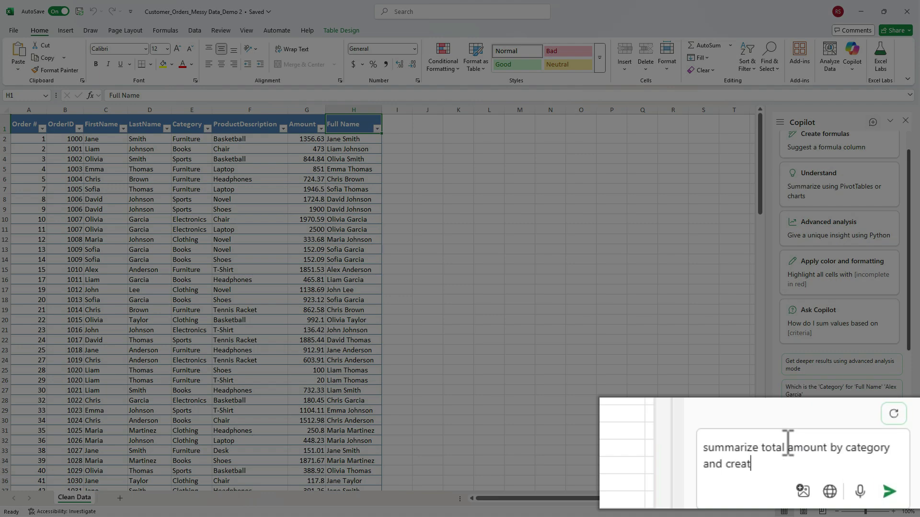
{"action": "type", "text": " a bar chart"}
{"action": "left_click", "coordinate": [889, 492]}
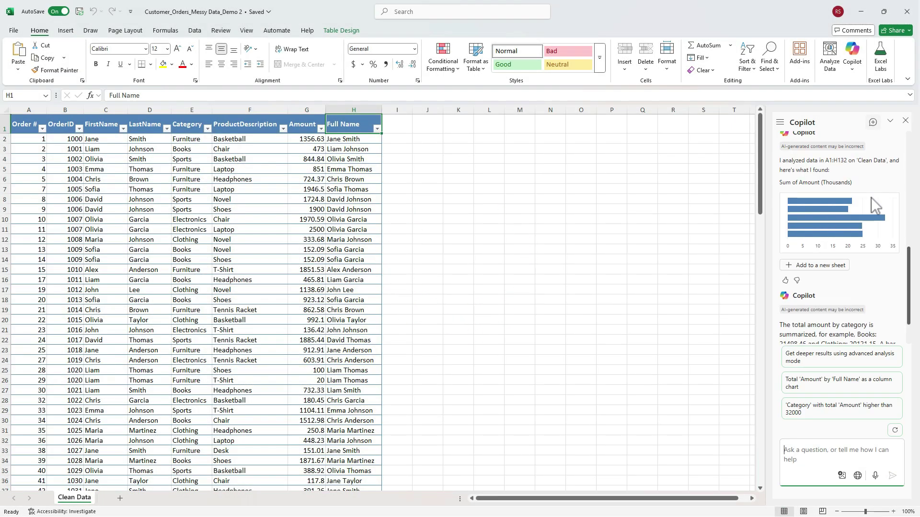
{"action": "left_click", "coordinate": [843, 271]}
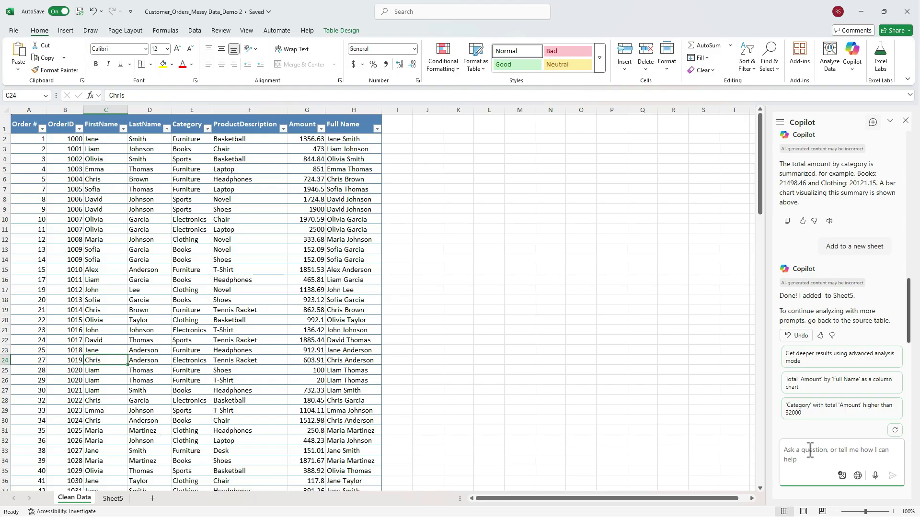
Step: Have Copilot sum Amount by category and product with a bar chart on new Sheet6
{"action": "type", "text": "sum"}
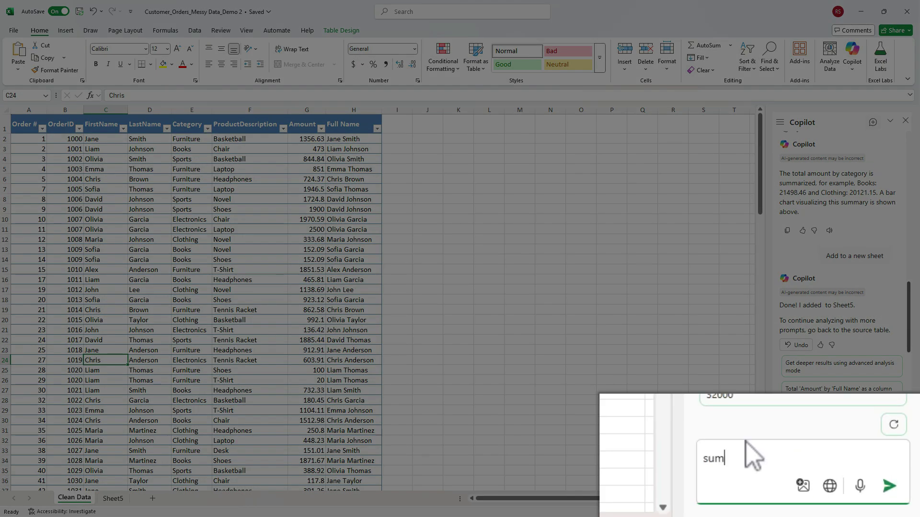
{"action": "type", "text": "marize total amount by category and prod"}
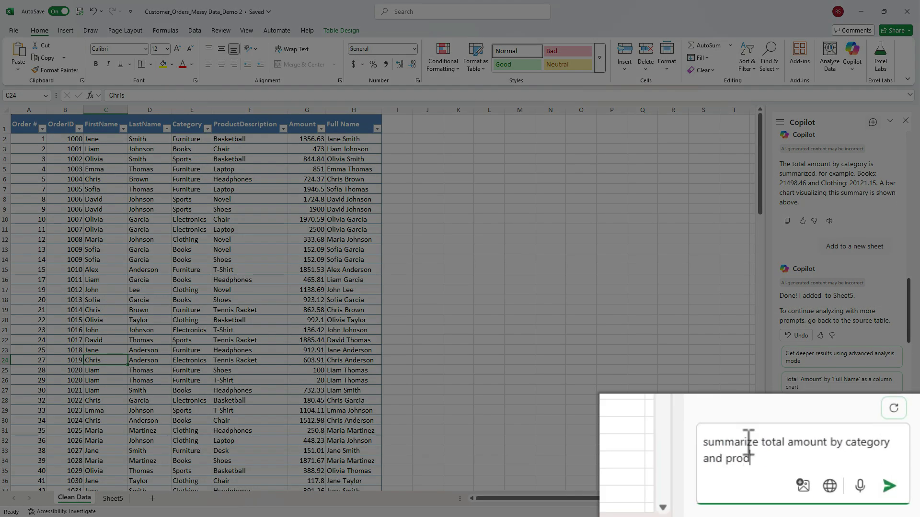
{"action": "type", "text": "uct and create a bar chart"}
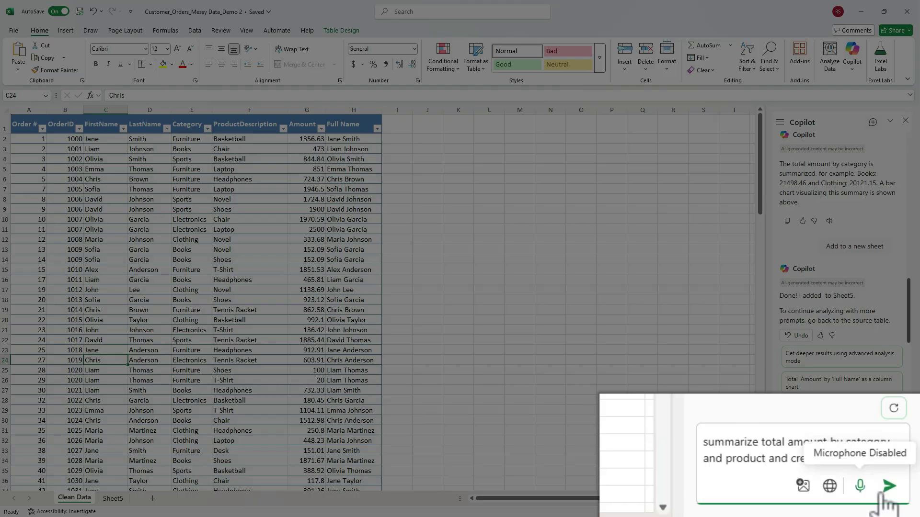
{"action": "left_click", "coordinate": [892, 476]}
{"action": "left_click", "coordinate": [815, 240]}
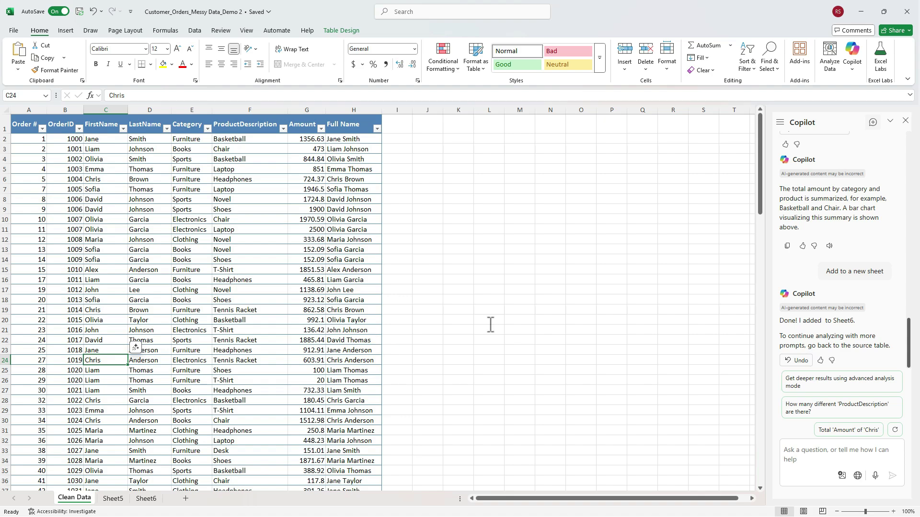
Step: Apply Copilot's conditional formatting rule filling rows with Amount over 1000 in yellow
{"action": "left_click", "coordinate": [791, 450]}
{"action": "type", "text": "highlight rows where amount is great"}
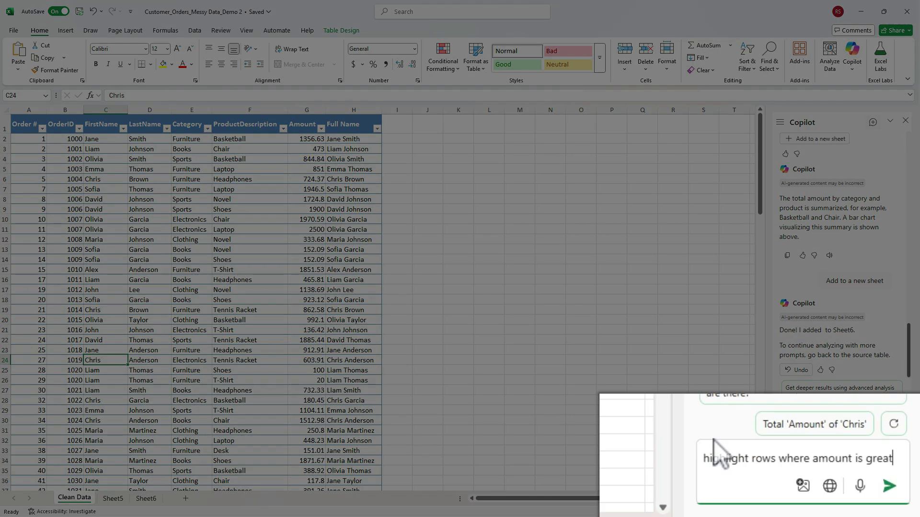
{"action": "type", "text": "er than 1000"}
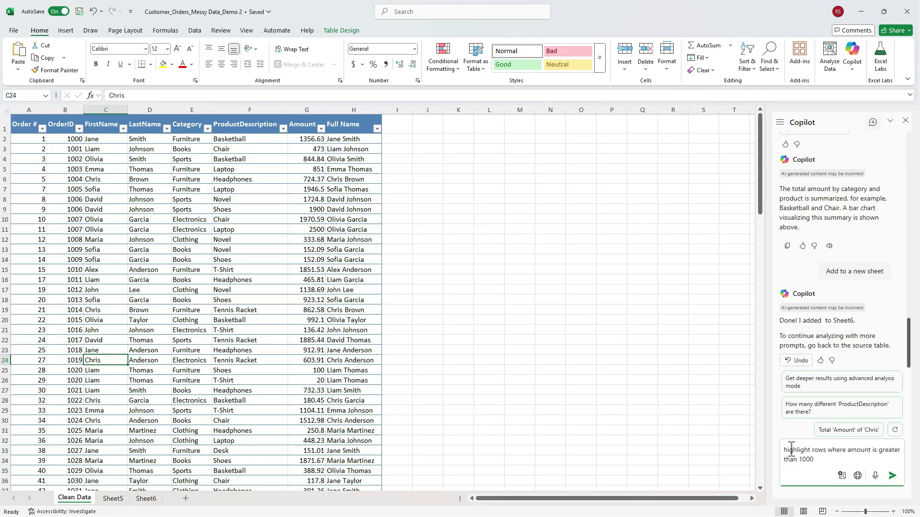
{"action": "left_click", "coordinate": [893, 476]}
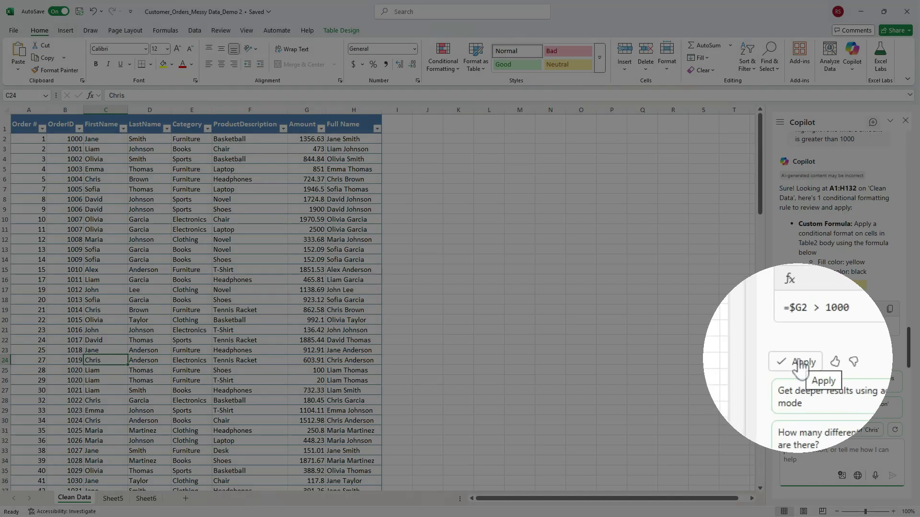
{"action": "left_click", "coordinate": [798, 363]}
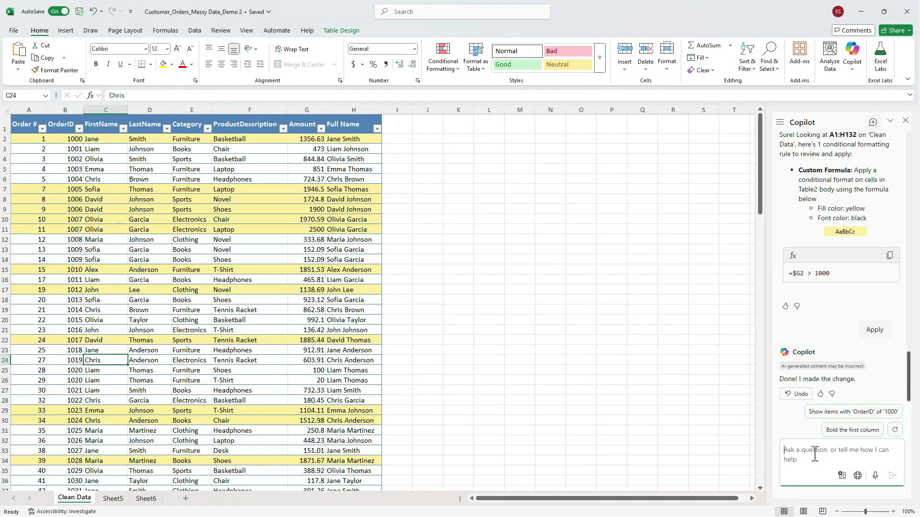
Step: Insert Copilot's key metrics, such as Total Orders 131 and Total Sales 123902.48, into new Sheet7
{"action": "type", "text": "ana"}
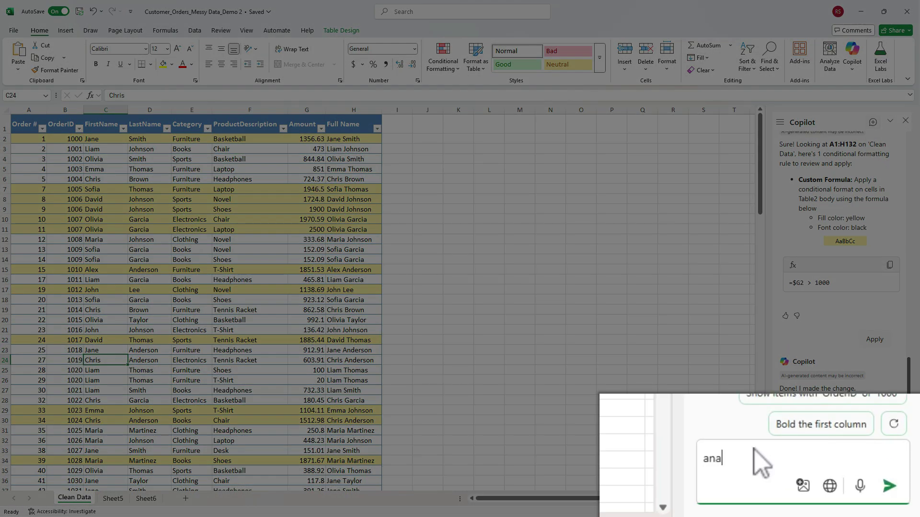
{"action": "type", "text": "lyze this dataset and provide key metrics"}
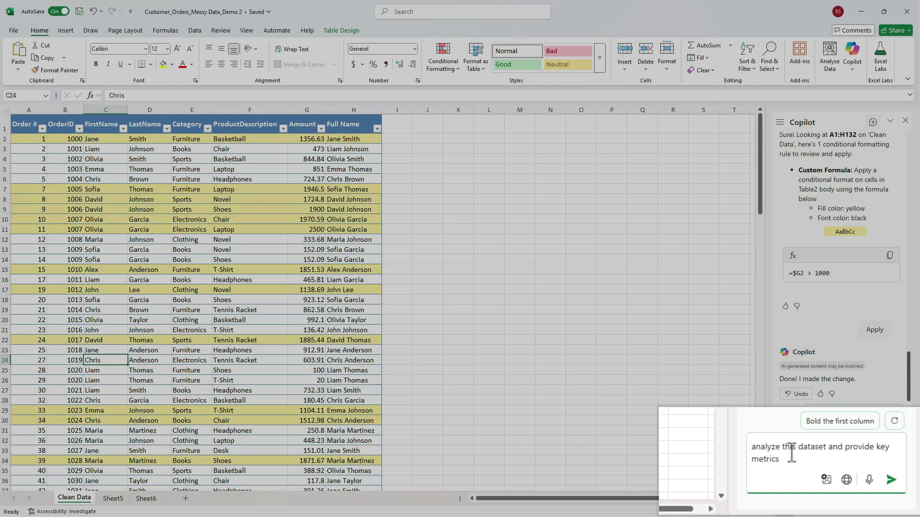
{"action": "key", "text": "Return"}
{"action": "left_click", "coordinate": [815, 197]}
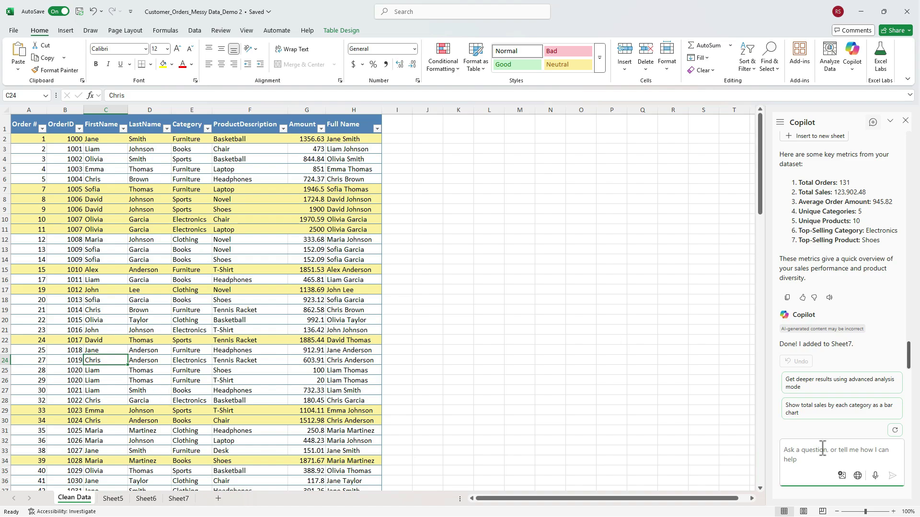
Step: Insert a Total row with =AVERAGE([Amount]) in G133, showing 945.82046
{"action": "type", "text": "calculate the average amo"}
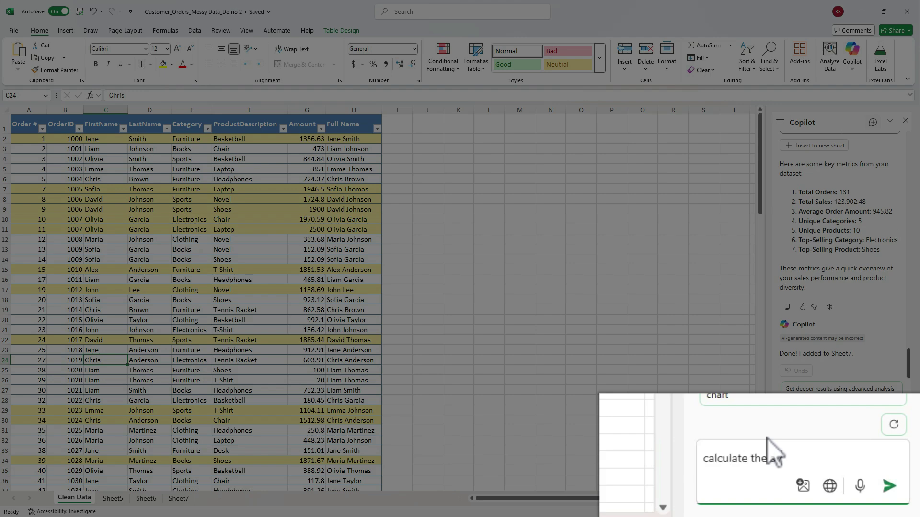
{"action": "type", "text": "unt"}
{"action": "key", "text": "Return"}
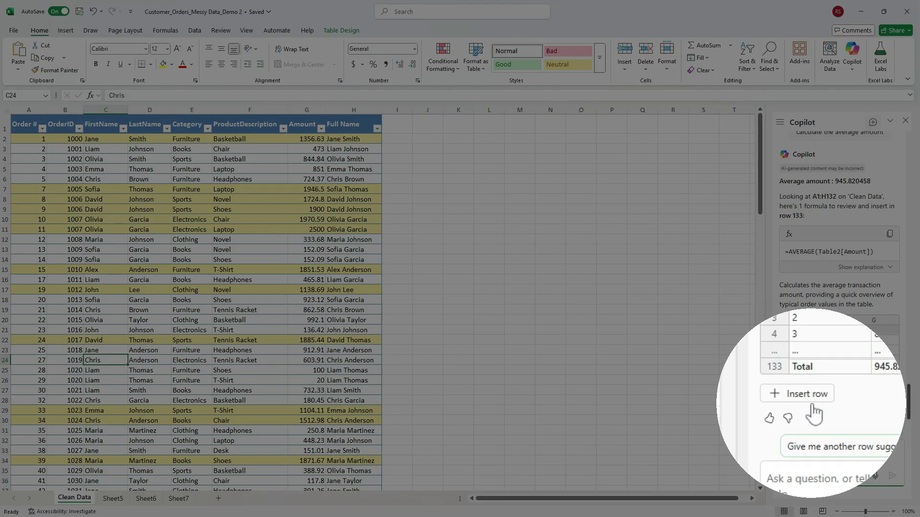
{"action": "left_click", "coordinate": [814, 407]}
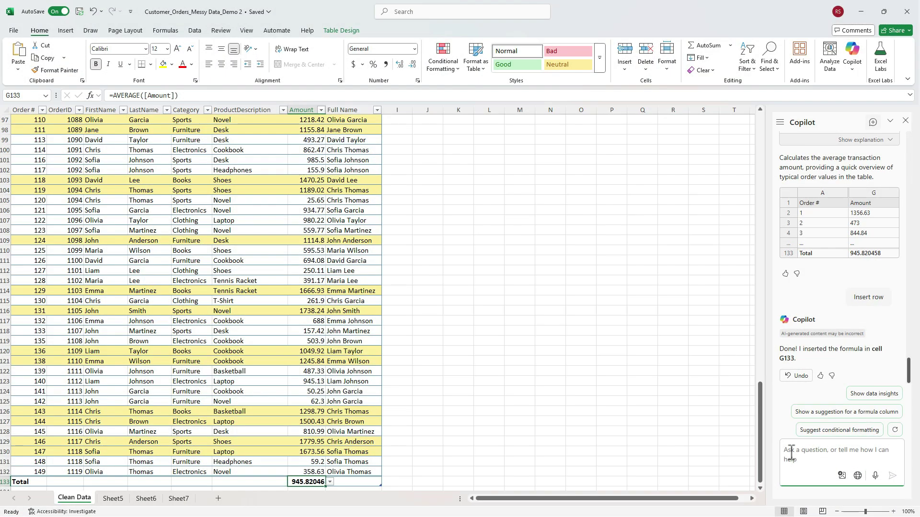
Step: Insert Copilot's Amount Status column I labelling orders "Above Average" or "Below"
{"action": "type", "text": "show amounts \"above"}
{"action": "key", "text": "BackSpace"}
{"action": "key", "text": "BackSpace"}
{"action": "key", "text": "BackSpace"}
{"action": "key", "text": "BackSpace"}
{"action": "key", "text": "BackSpace"}
{"action": "type", "text": "Above Average\" if amount is > than average otherwise \"Below\""}
{"action": "key", "text": "Return"}
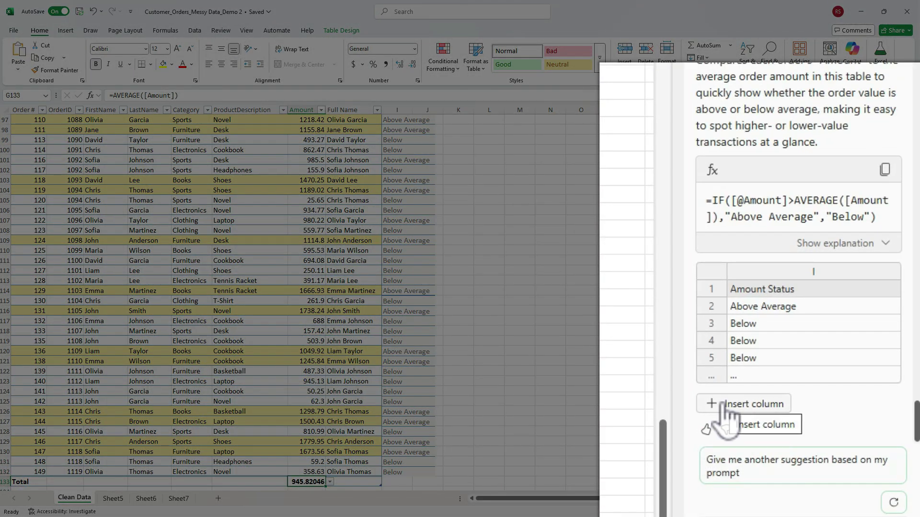
{"action": "left_click", "coordinate": [726, 404]}
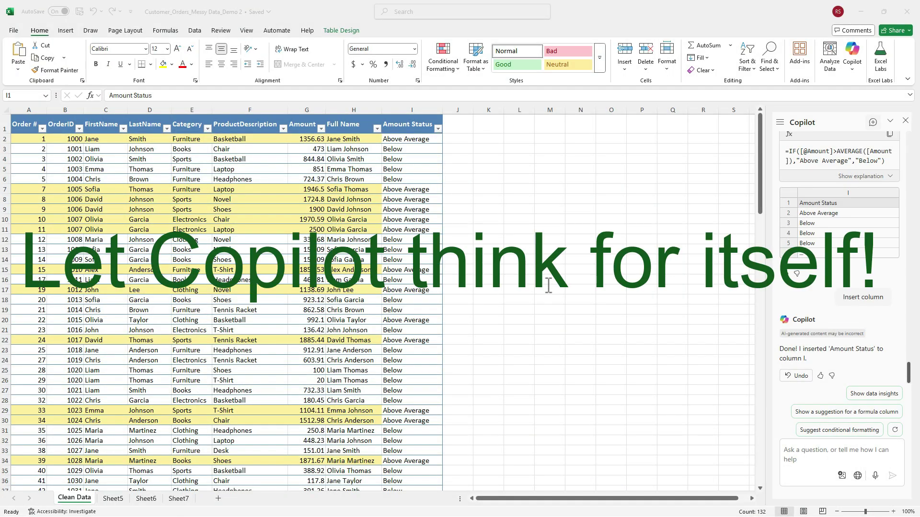
Step: Put Copilot's Insight/Value findings table on new Sheet9 and autofit both columns
{"action": "left_click", "coordinate": [800, 451]}
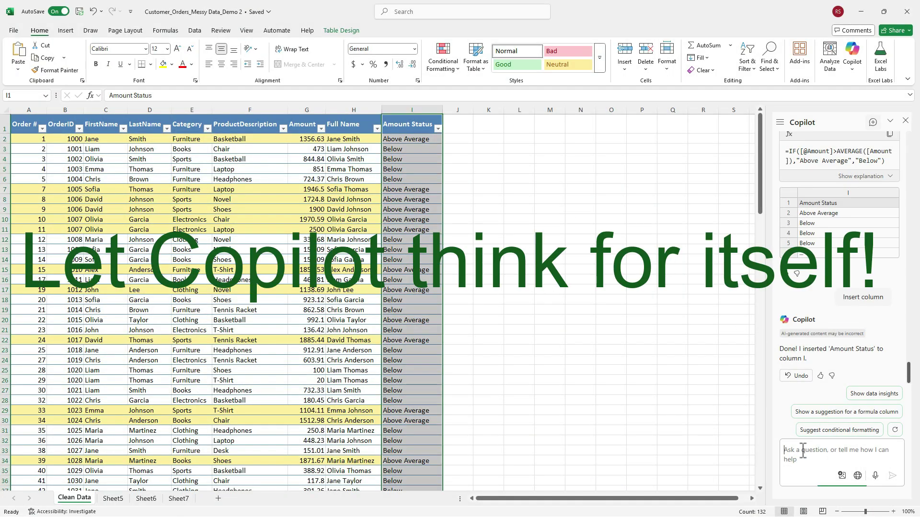
{"action": "type", "text": "analyze this datas"}
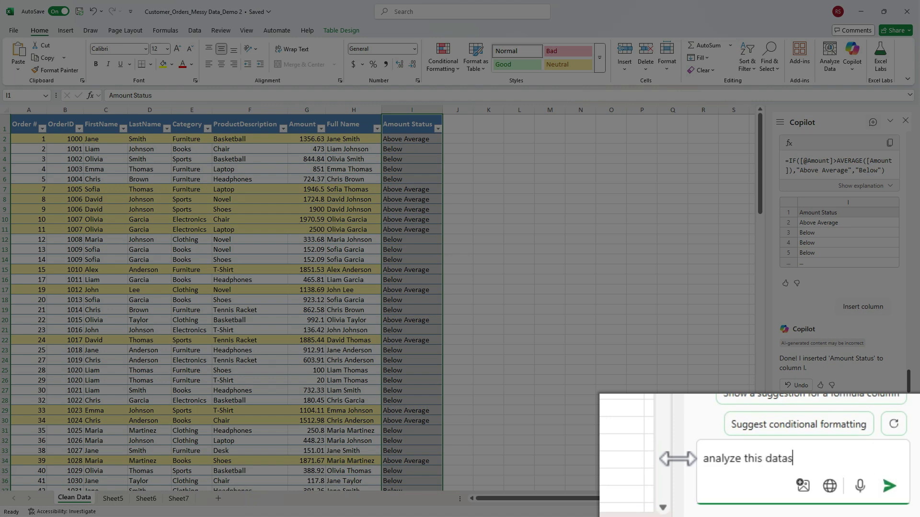
{"action": "type", "text": "et and provide key insights and patte"}
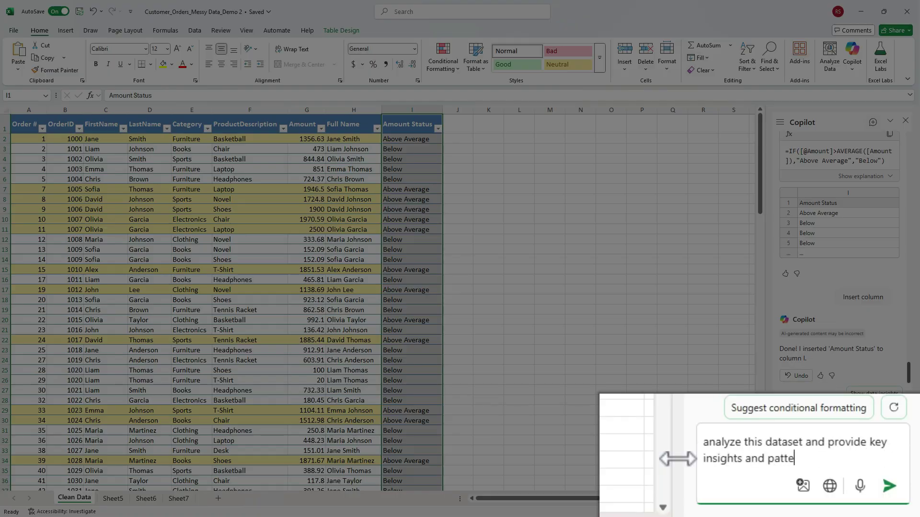
{"action": "type", "text": "rns"}
{"action": "left_click", "coordinate": [890, 472]}
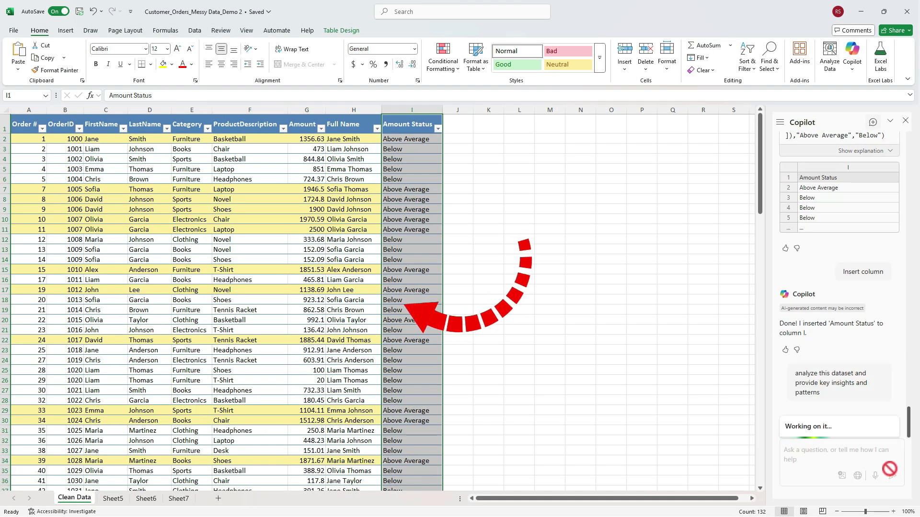
{"action": "left_click", "coordinate": [821, 330]}
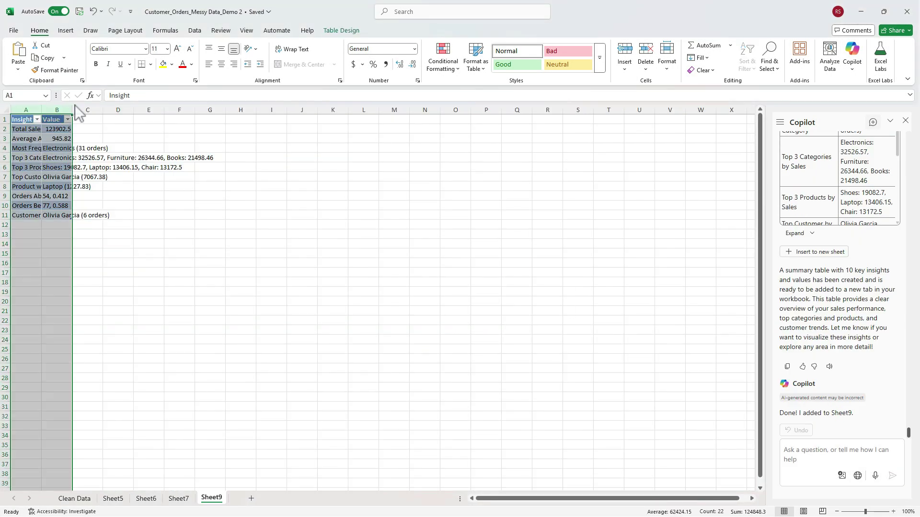
{"action": "double_click", "coordinate": [73, 109]}
{"action": "left_click", "coordinate": [113, 186]}
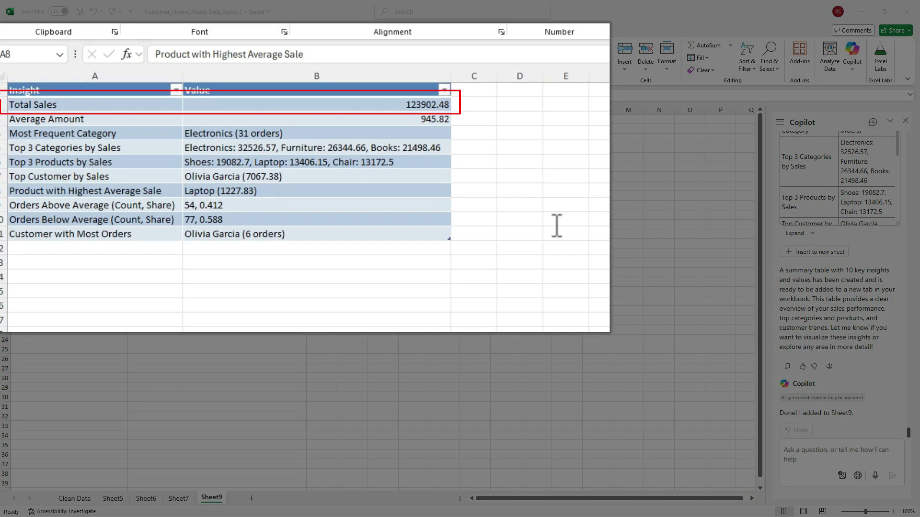